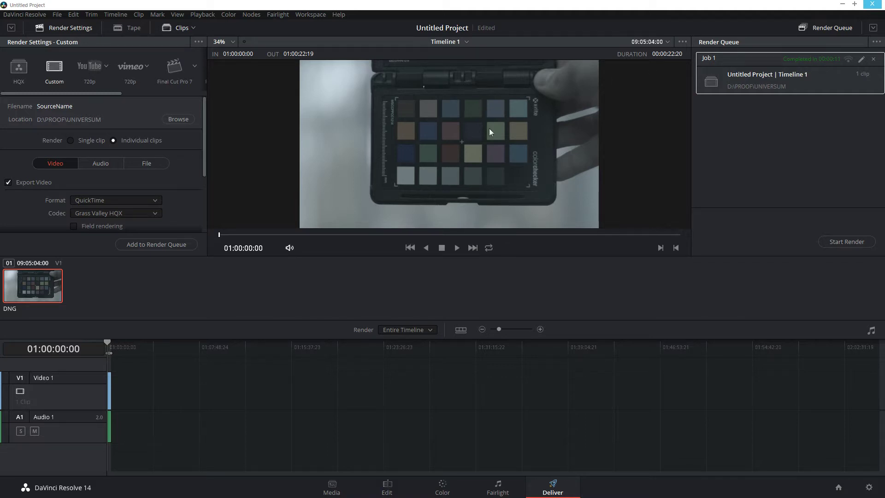
Remove the existing clip and Timeline 1 from the project's media pool.
left_click(331, 486)
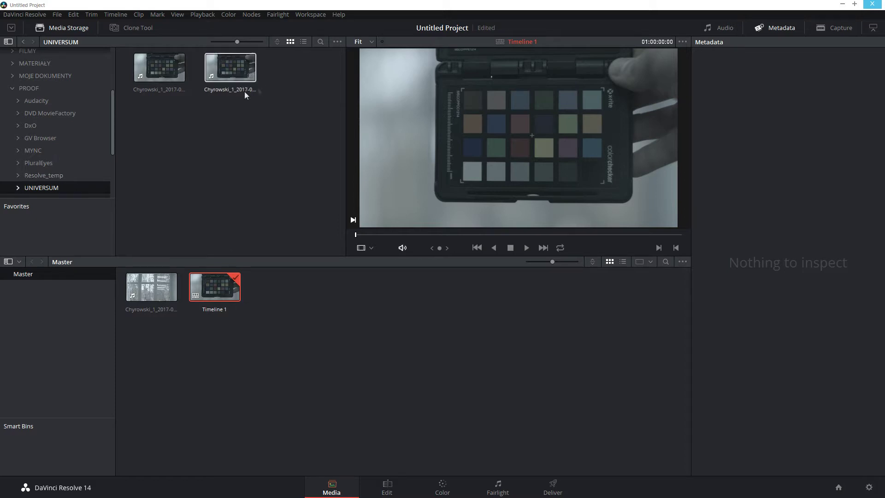
left_click_drag(264, 331, 78, 249)
key("Delete")
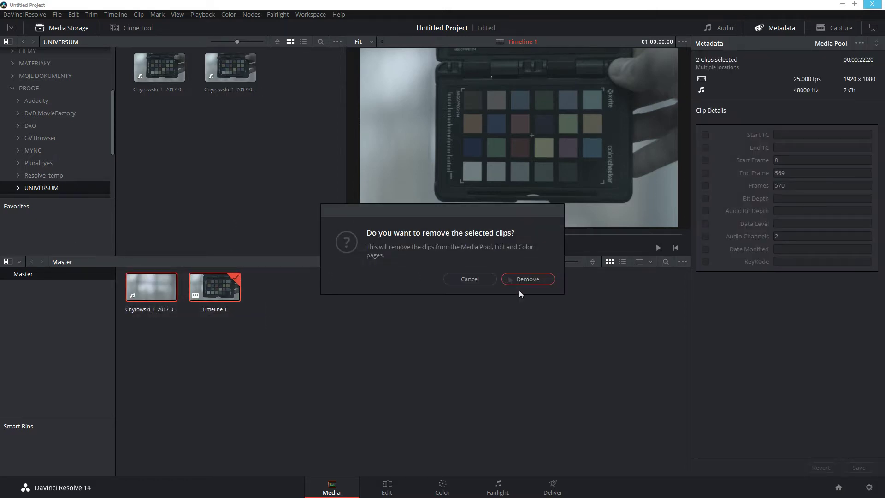
left_click(529, 279)
Show the UNIVERSUM folder as a list with full file names and add its DNG sequence to the media pool.
left_click(229, 68)
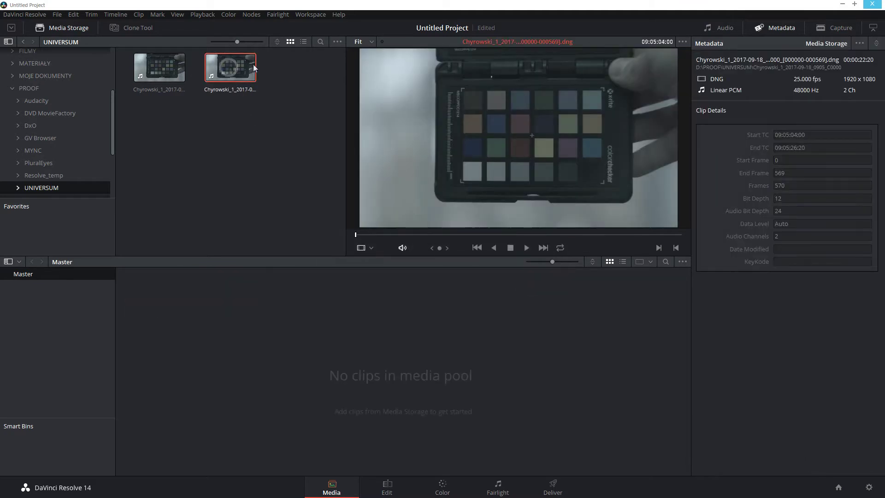
left_click(303, 42)
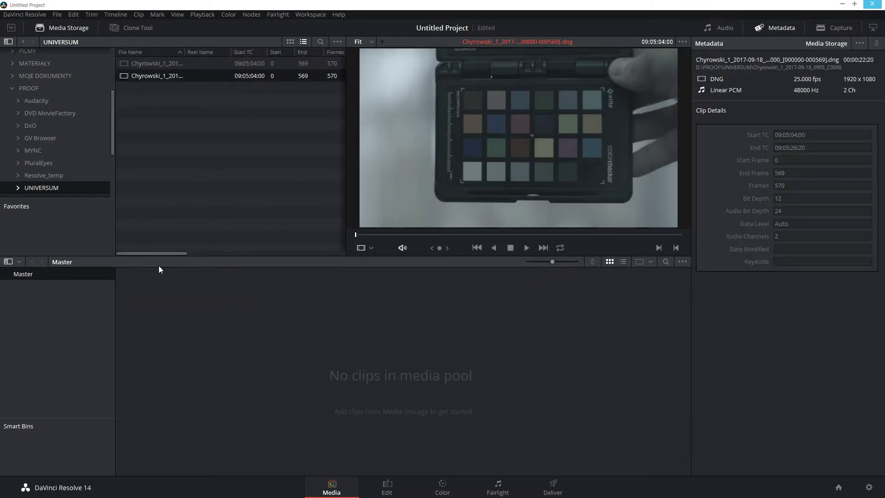
double_click(186, 52)
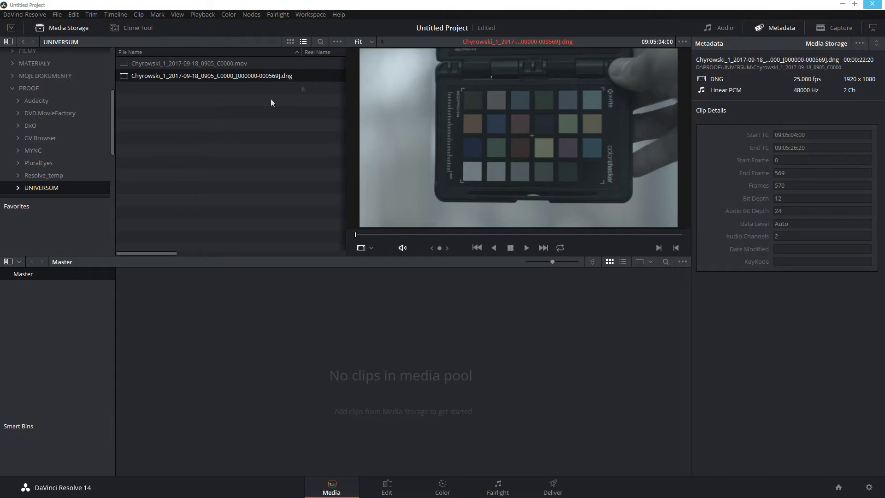
left_click_drag(181, 76, 208, 375)
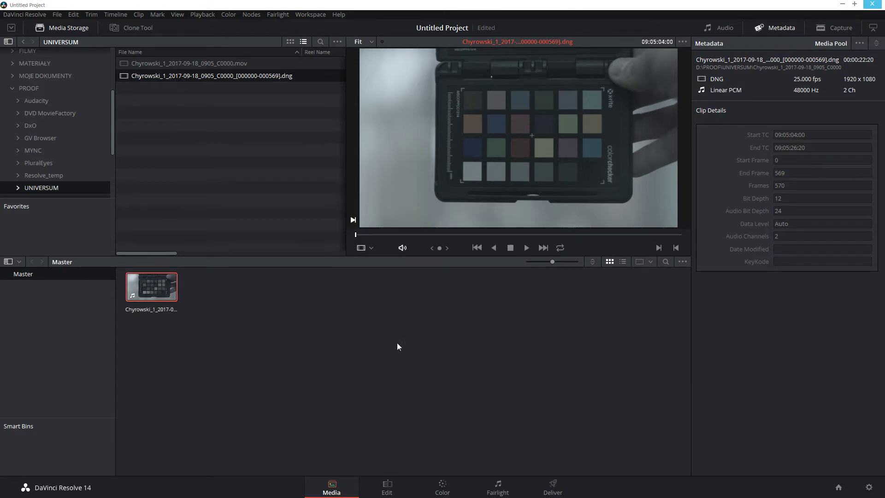
Create Timeline 1 from the imported DNG clip and open it for editing.
right_click(140, 287)
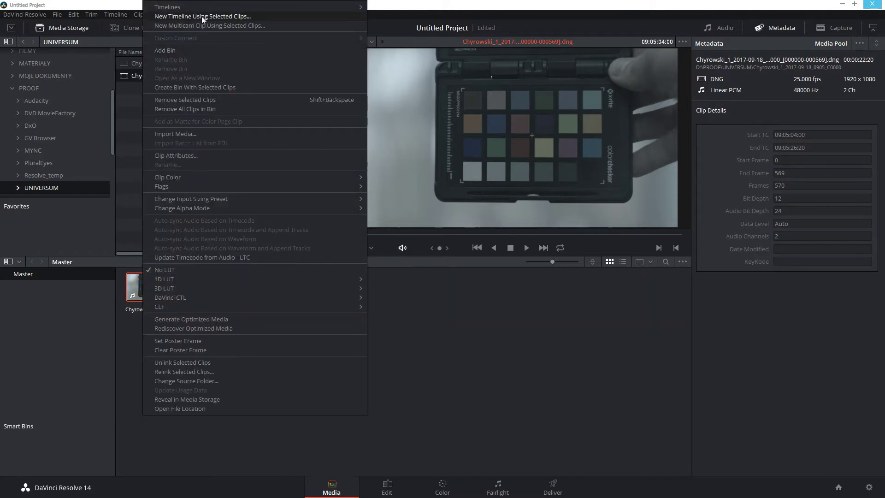
left_click(215, 17)
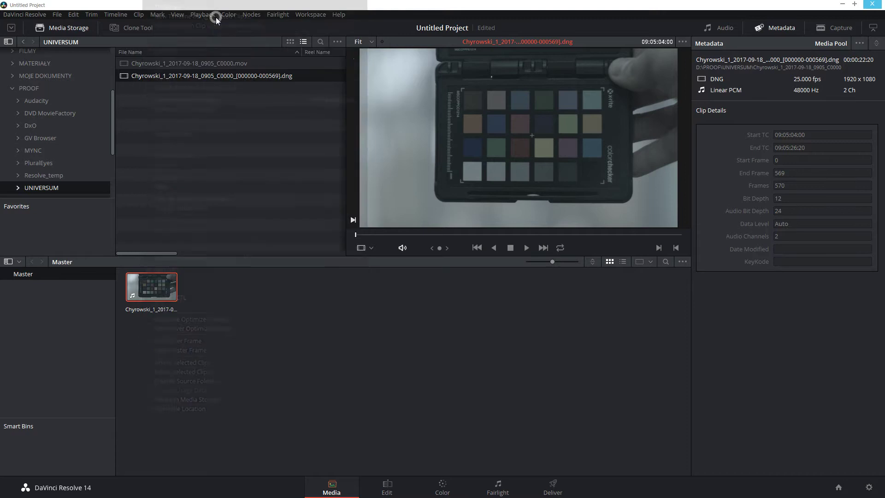
left_click(495, 307)
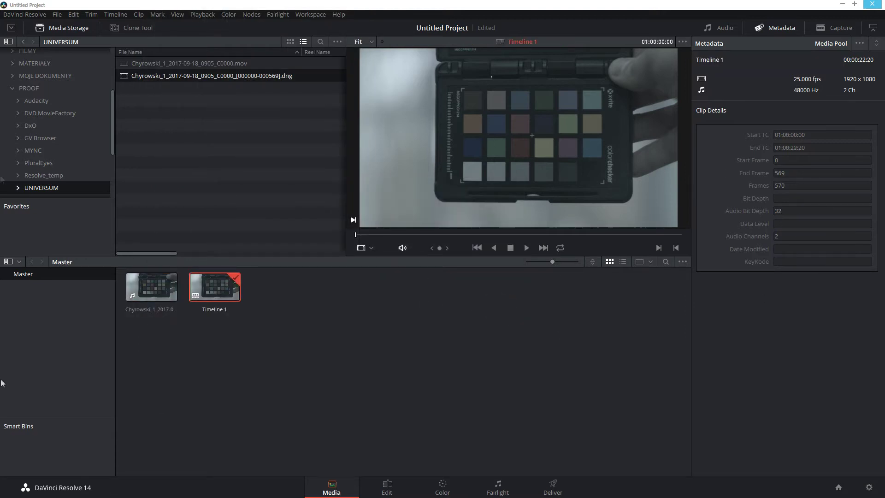
left_click(408, 489)
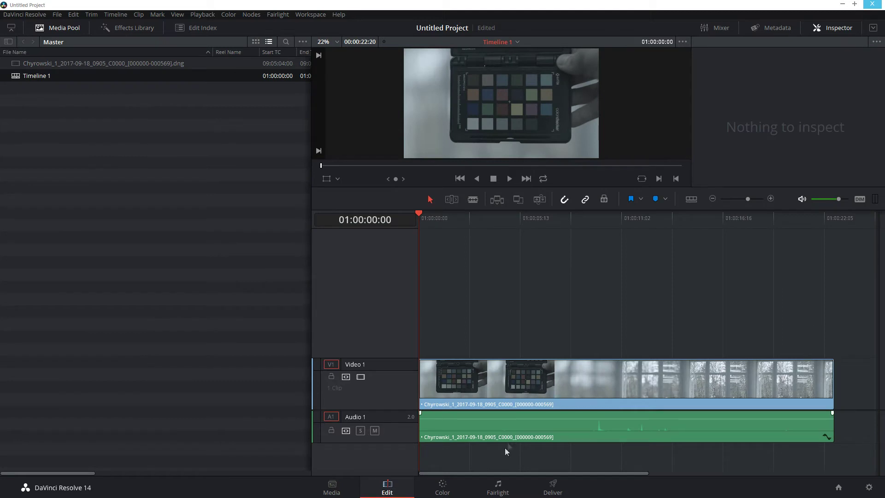
Set the DNG clip's Camera Raw decoding to use Clip settings for color grading.
left_click(442, 490)
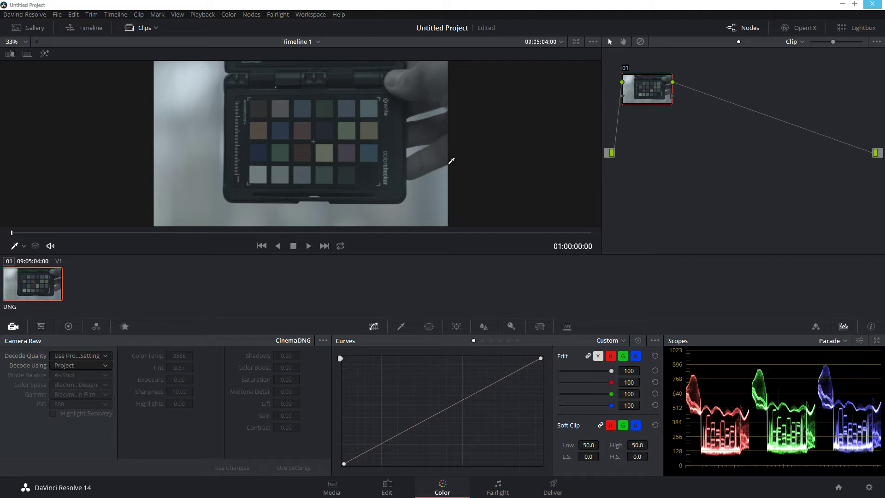
left_click(81, 367)
left_click(83, 409)
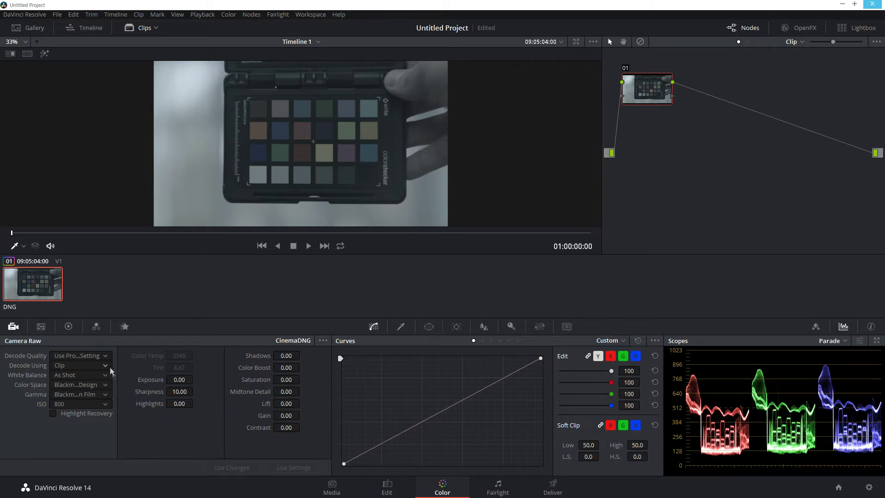
Set the Color Match chart type to X-Rite ColorChecker Classic - Legacy.
left_click(41, 327)
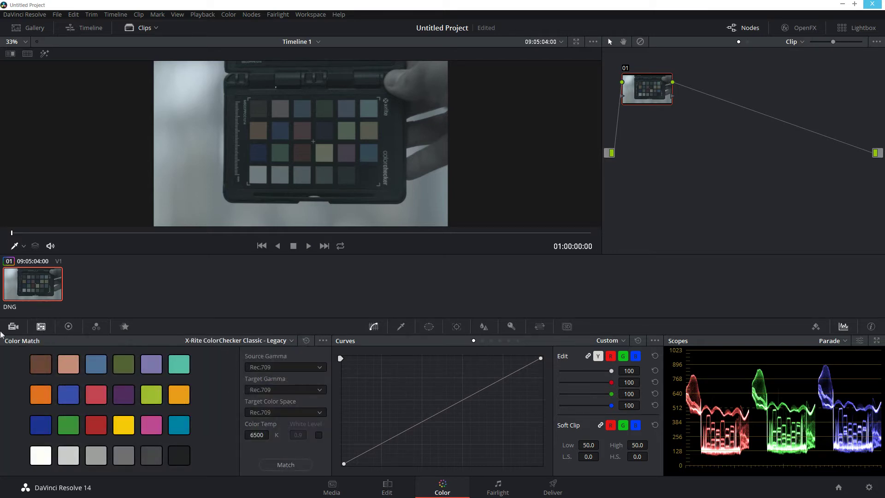
left_click(291, 341)
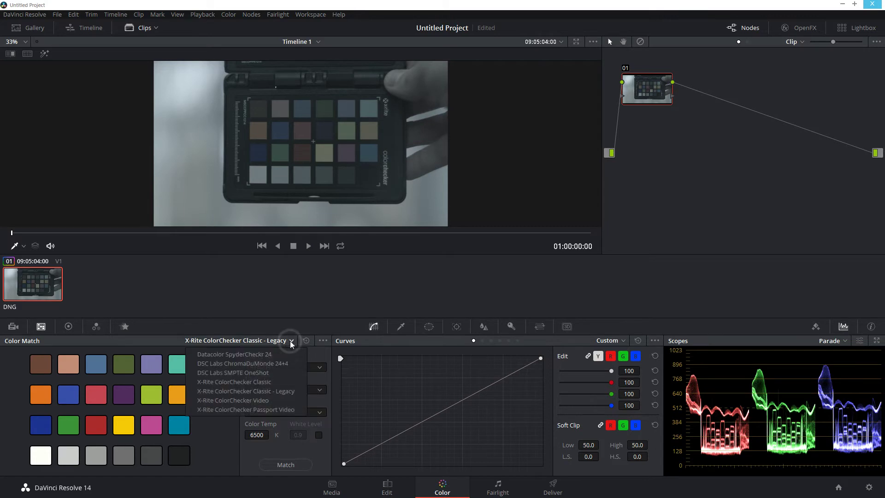
left_click(290, 390)
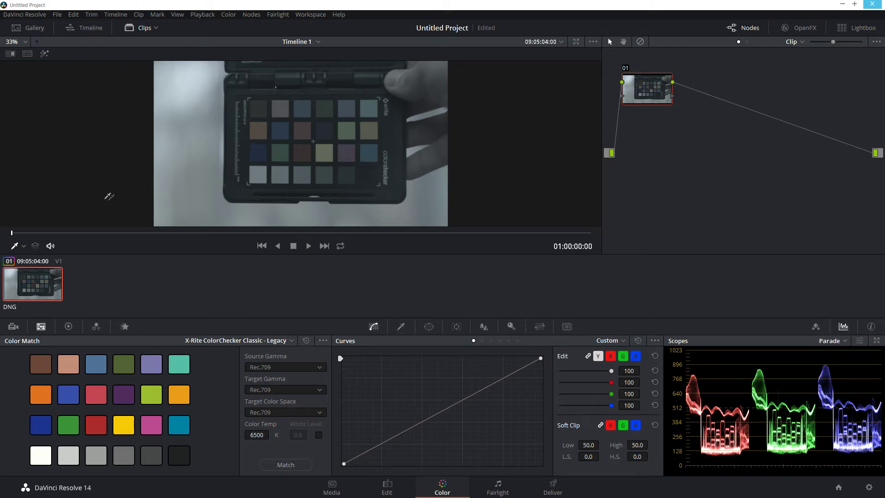
Display the Color Chart overlay and fit its corners to the color checker in the picture.
left_click(24, 246)
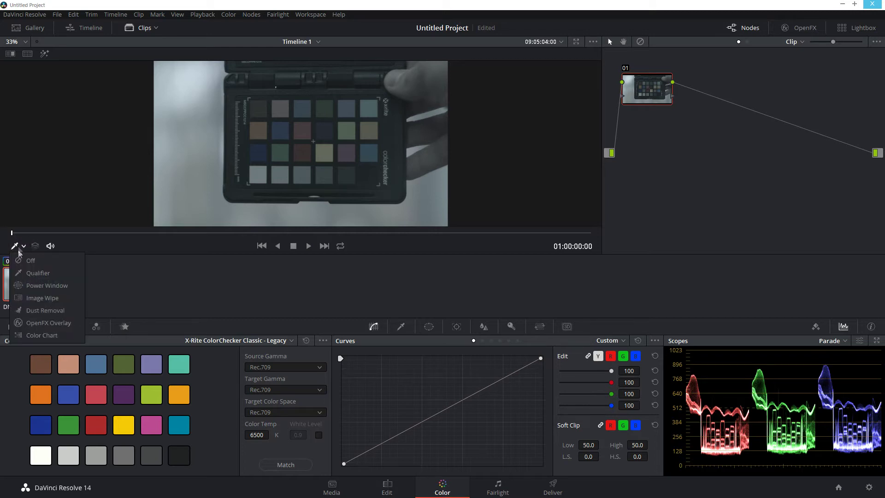
left_click(41, 340)
left_click_drag(288, 133, 310, 139)
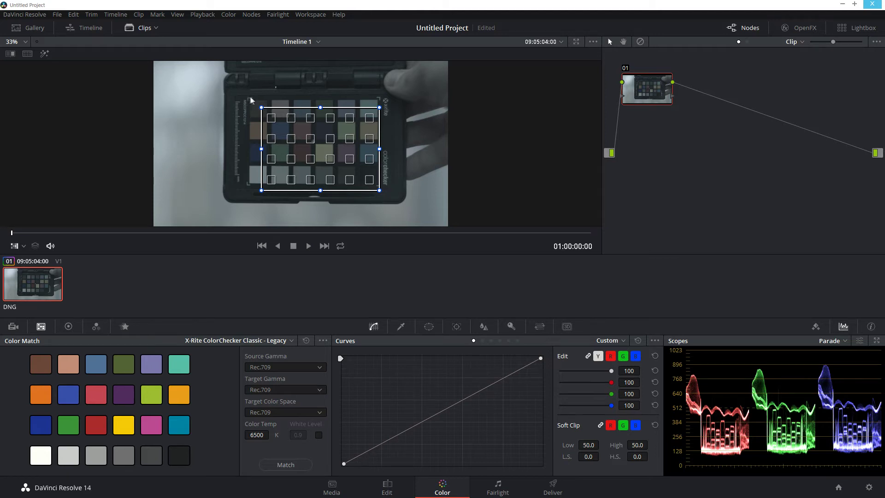
left_click_drag(302, 137, 290, 132)
left_click_drag(367, 183, 380, 185)
left_click_drag(367, 100, 380, 98)
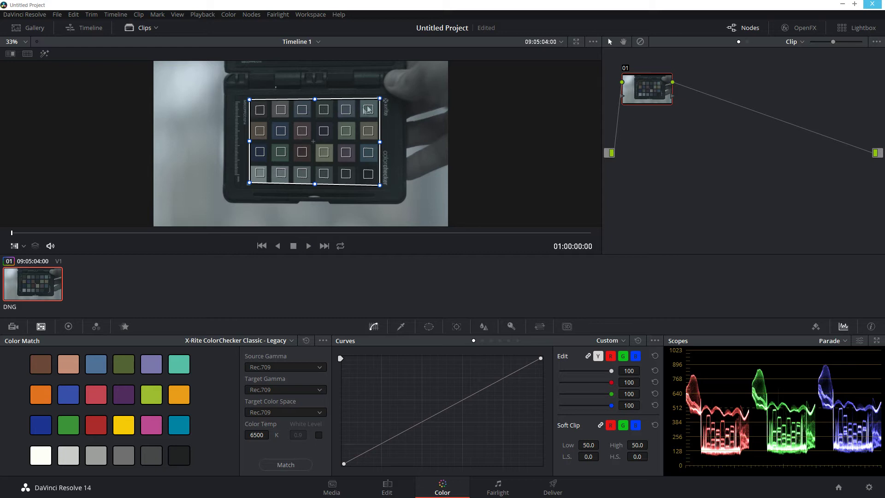
Fine-tune the four corners of the chart overlay so each sampling square is centered on its color patch.
left_click_drag(380, 98, 378, 99)
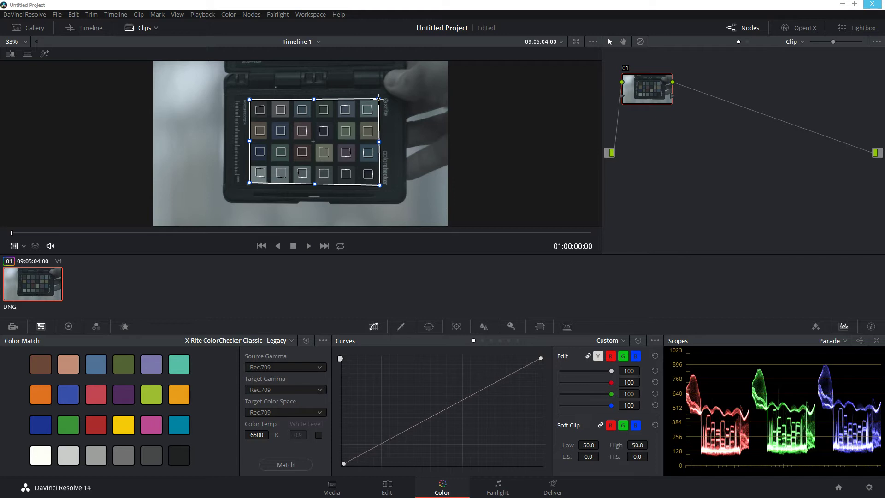
left_click_drag(380, 187, 381, 187)
left_click_drag(249, 182, 249, 184)
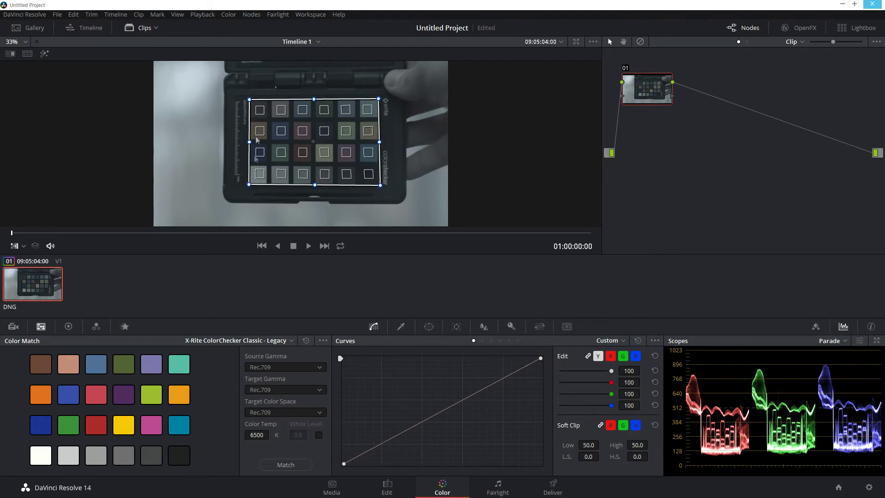
left_click_drag(249, 100, 250, 99)
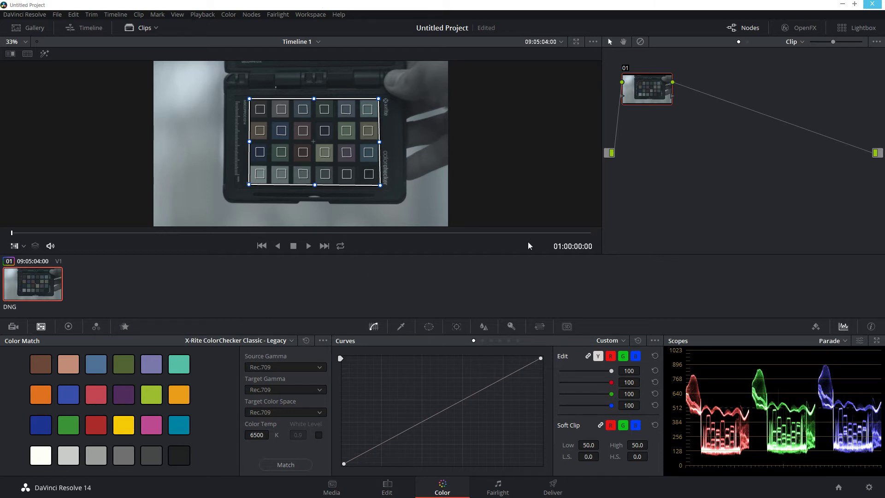
Move the playhead to 01:00:02:15 and set the Color Match source gamma to Blackmagic Design Film.
left_click_drag(44, 233, 77, 238)
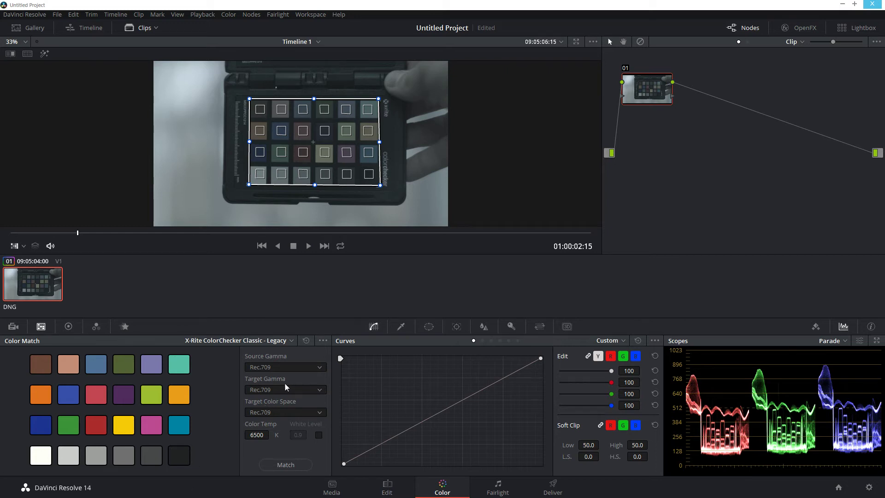
left_click(321, 369)
scroll(334, 395, "up", 3)
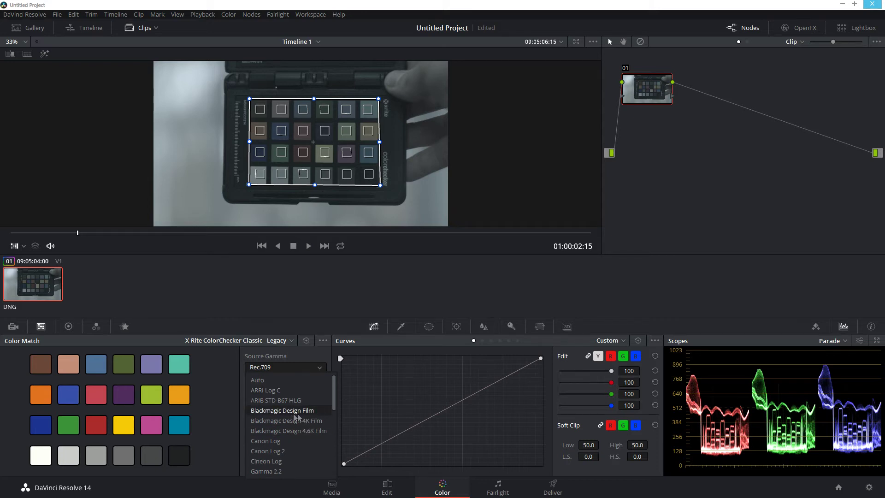
left_click_drag(332, 387, 332, 464)
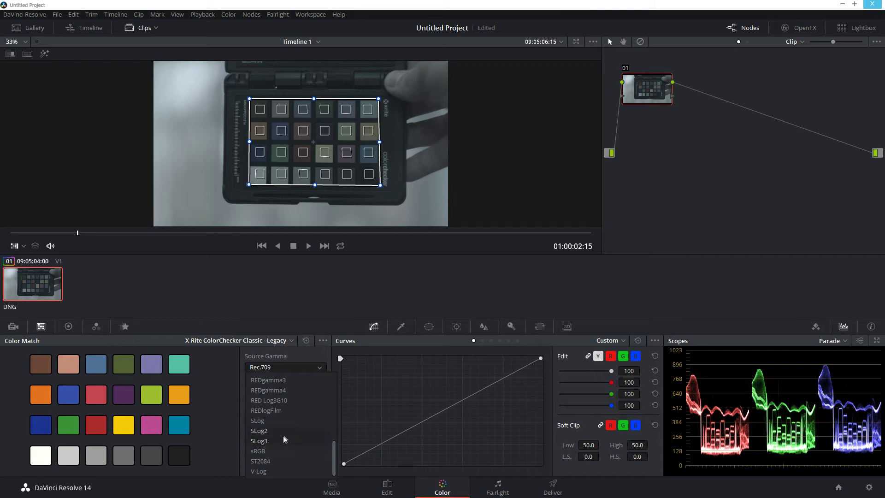
left_click_drag(335, 466, 335, 384)
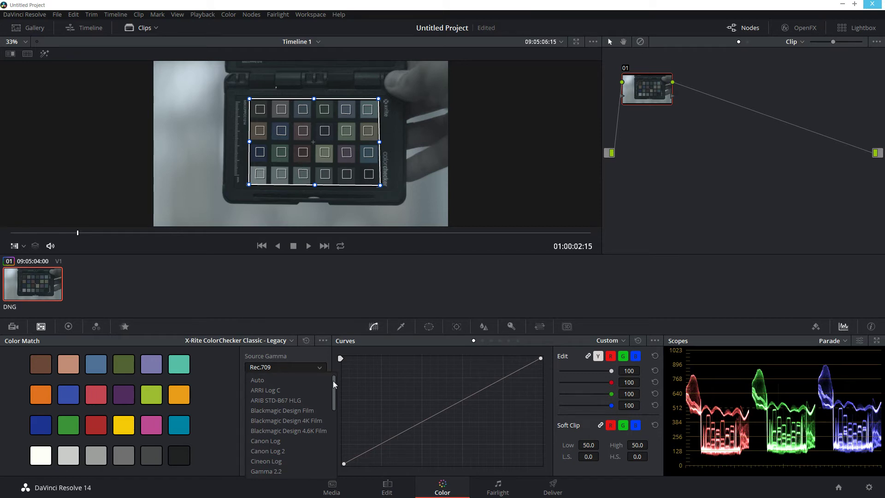
left_click(291, 410)
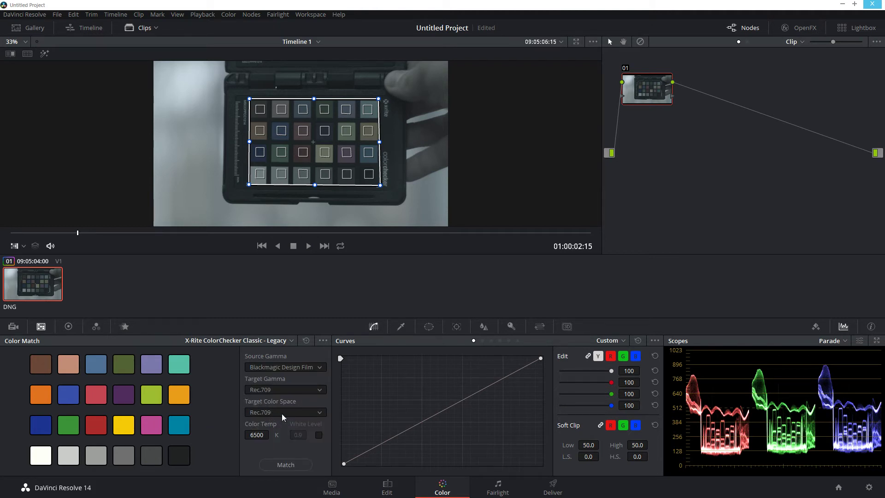
Choose Rec.709 as the target color space and match the clip's colors to the chart.
left_click(282, 413)
scroll(300, 401, "down", 2)
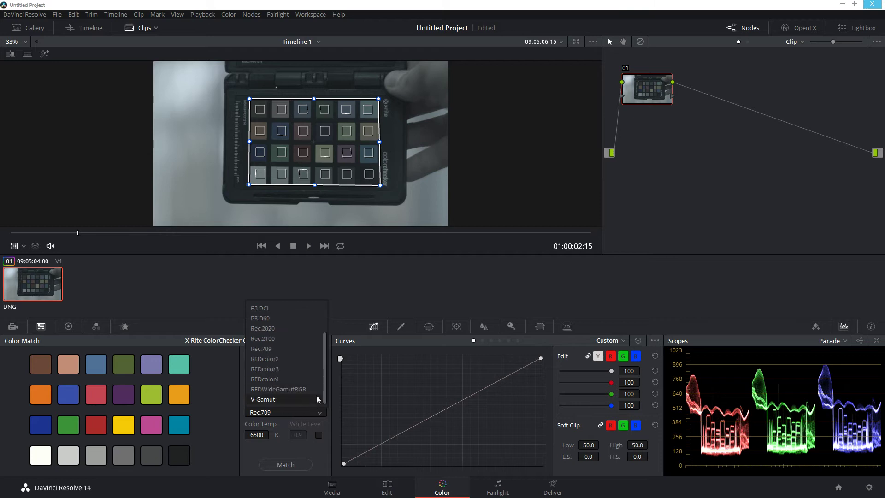
left_click_drag(324, 386, 325, 384)
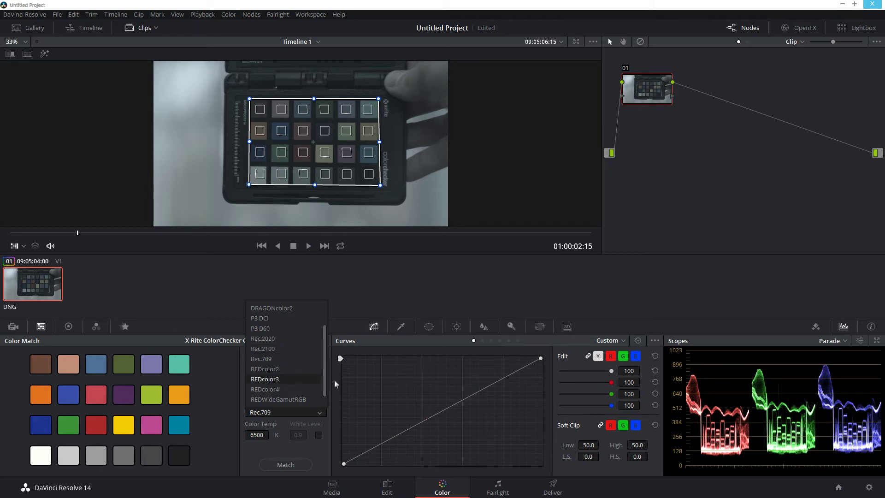
left_click_drag(326, 369, 324, 418)
left_click(261, 348)
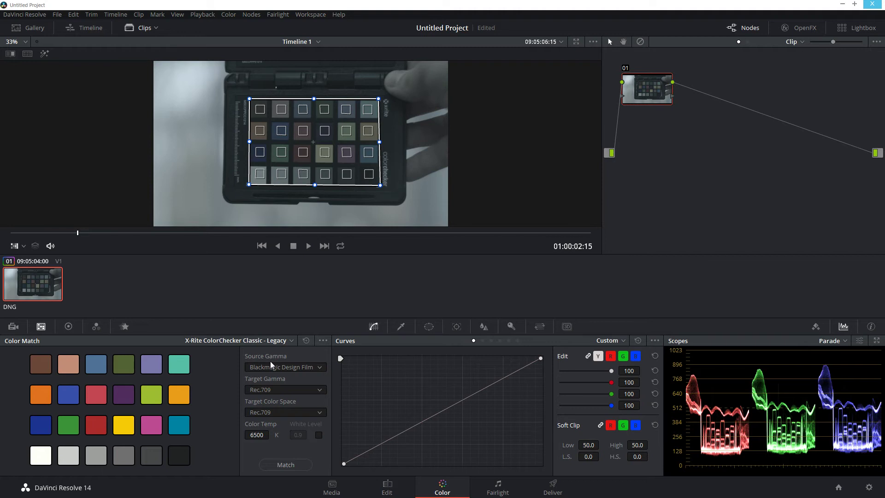
left_click(281, 466)
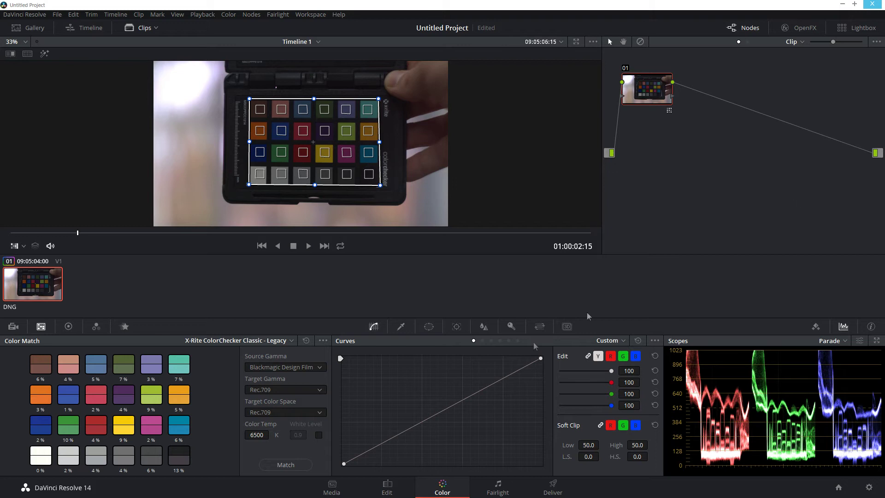
Review the available chart types and compare the matched colors on the color checker and window shots across the clip.
left_click(292, 340)
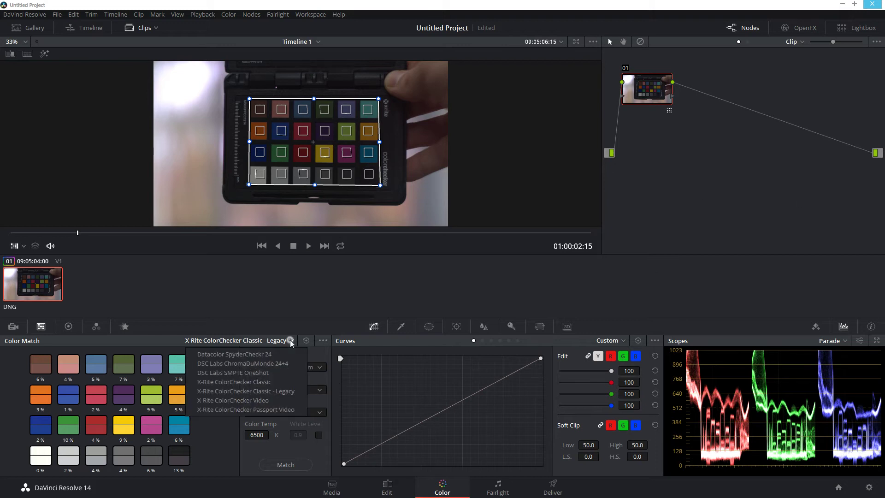
left_click(274, 382)
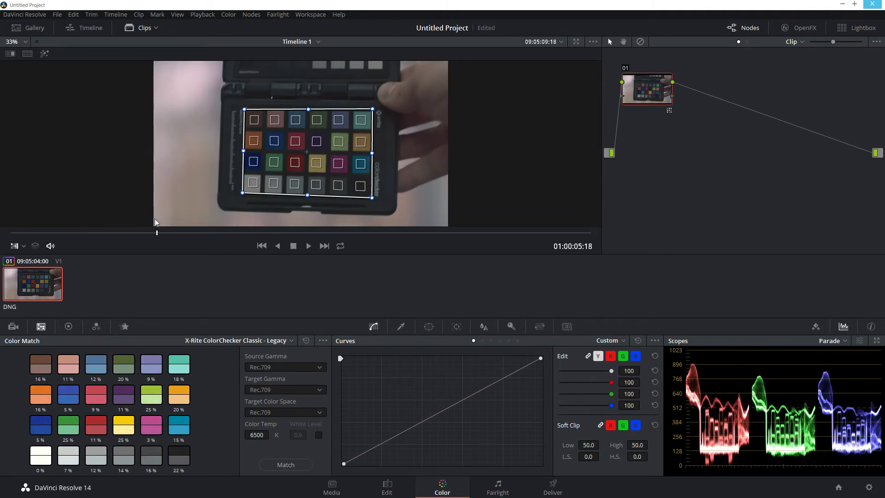
left_click_drag(157, 234, 479, 245)
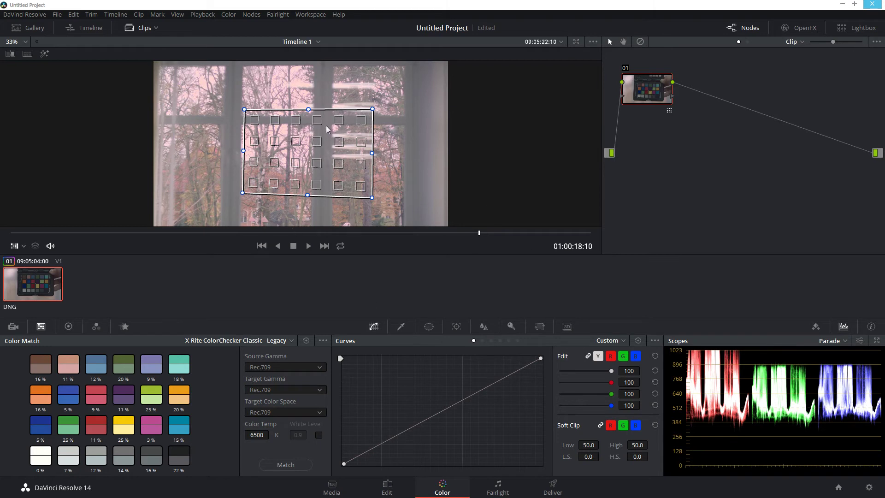
left_click_drag(225, 240, 94, 250)
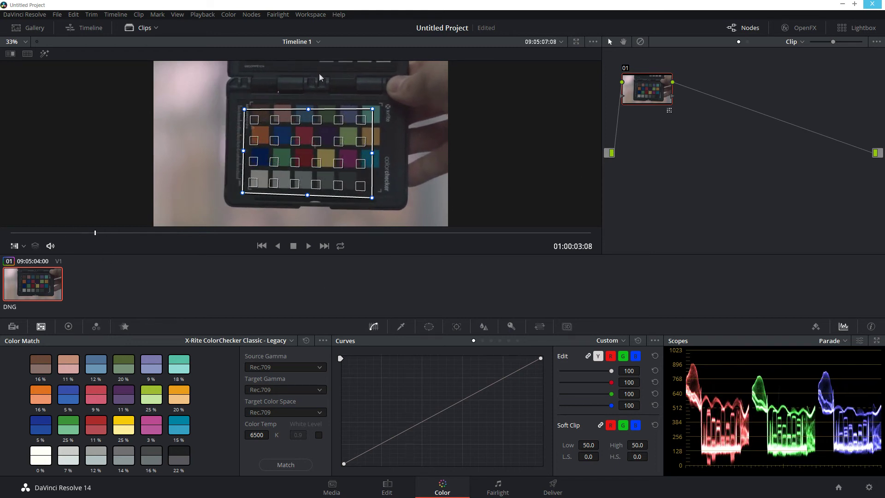
left_click_drag(427, 235, 504, 264)
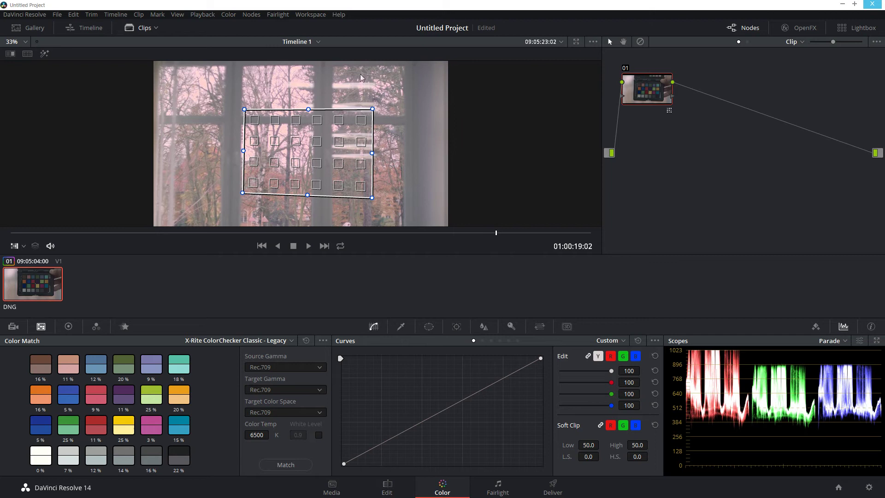
Return to the color checker at the clip's start and generate a 3D LUT (CUBE) from the clip, saved to the desktop as Próba.
left_click_drag(492, 237, 8, 275)
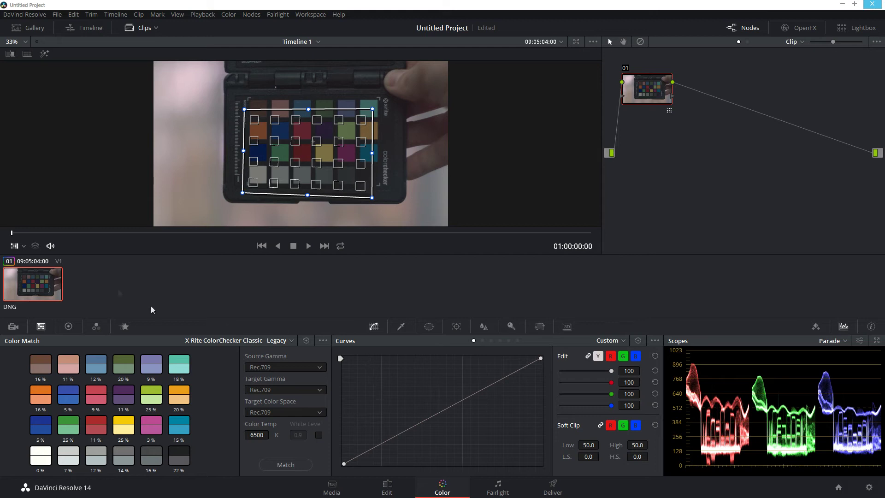
right_click(41, 287)
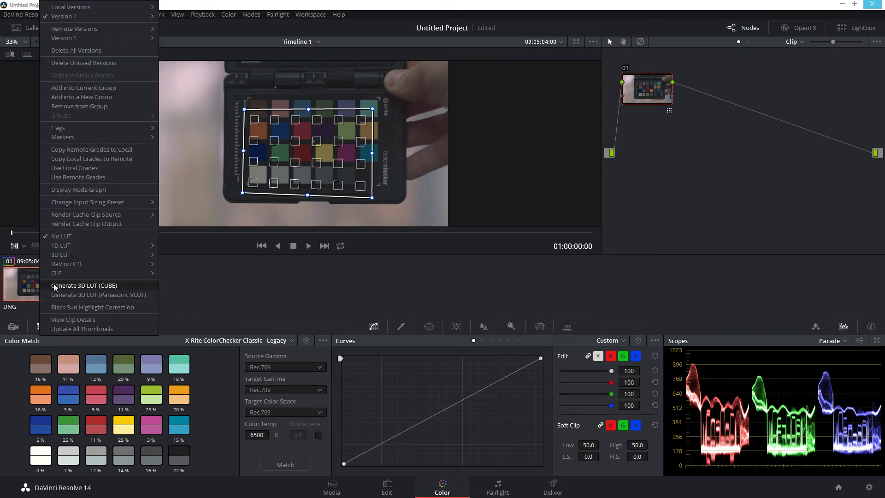
left_click(109, 286)
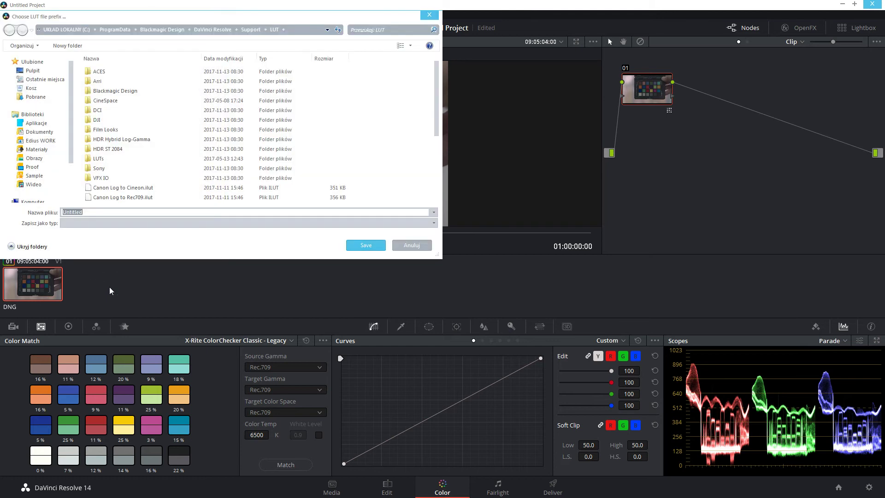
left_click(33, 71)
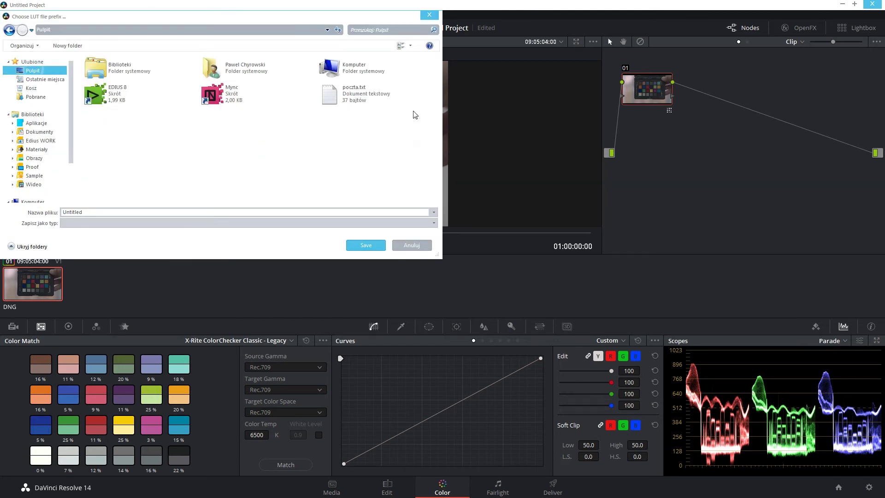
double_click(91, 213)
type("Próba")
left_click(375, 246)
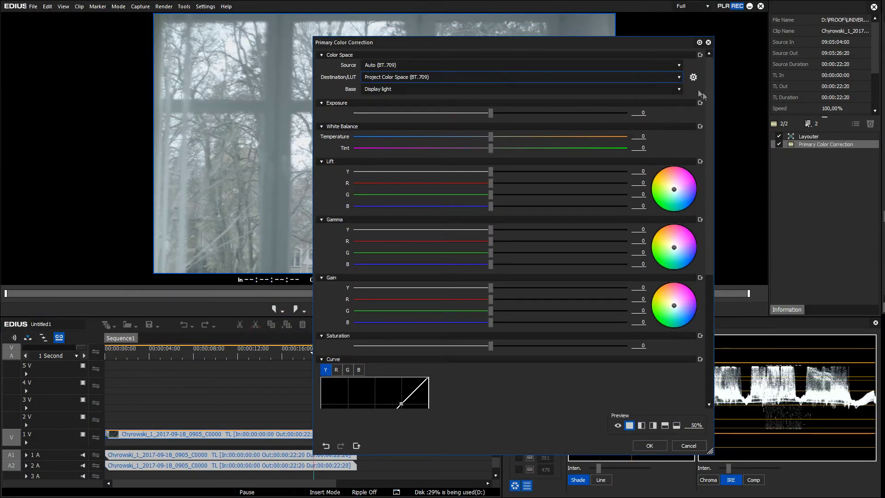
In EDIUS, import the Próba_1 CUBE file from the desktop into the Primary Color Correction LUT list with Full input and output range.
left_click(693, 77)
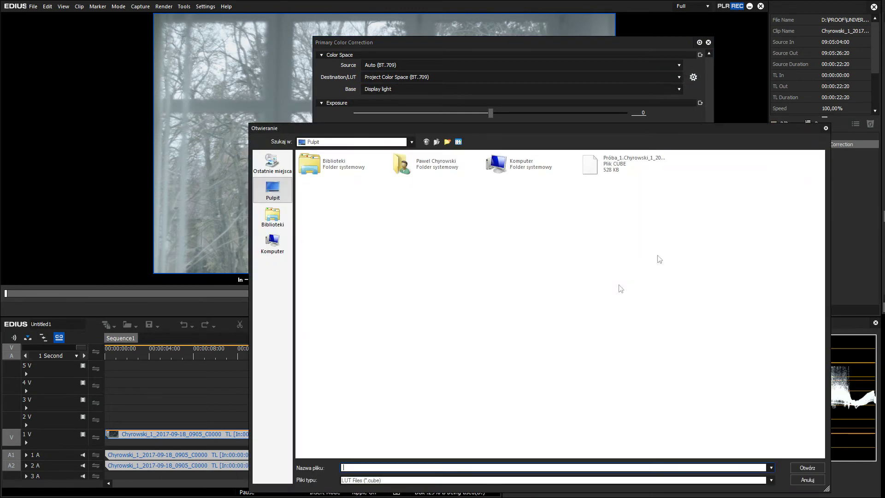
left_click(452, 337)
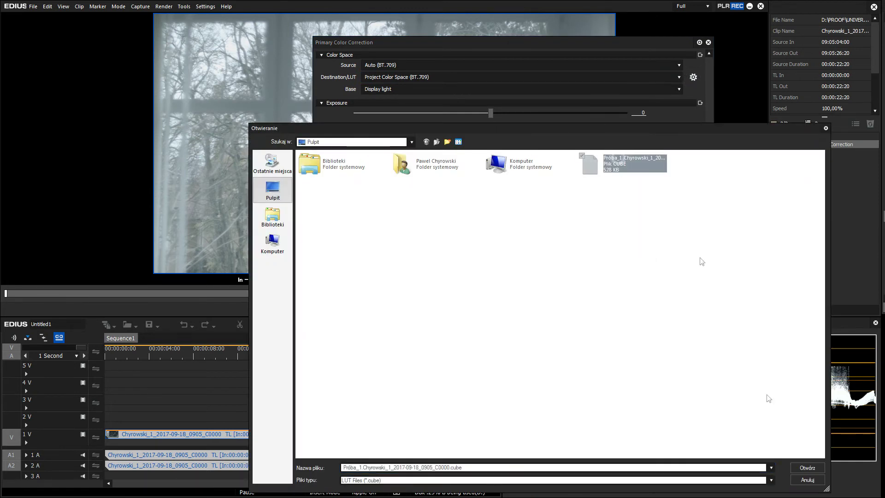
left_click(808, 468)
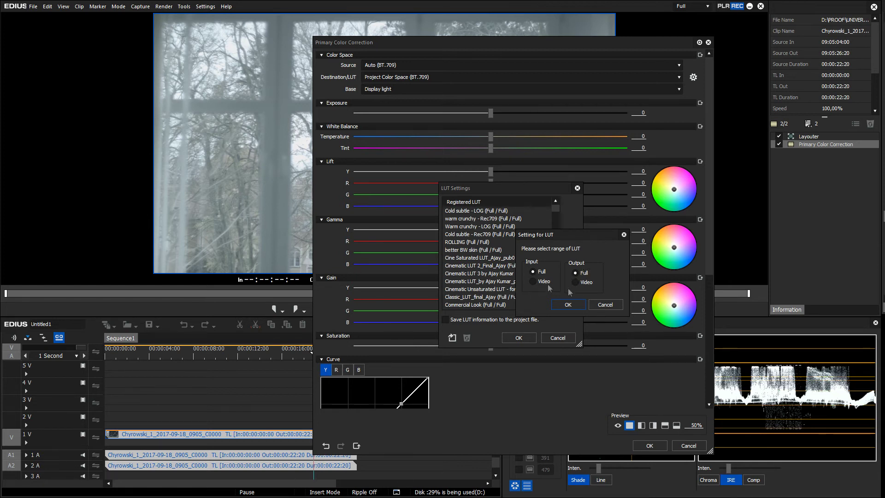
left_click(566, 305)
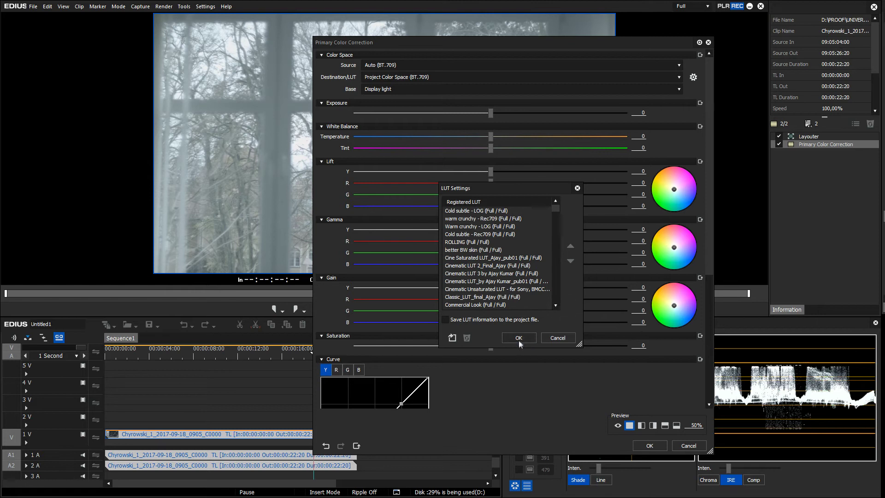
left_click(519, 339)
Apply the imported Próba_1 LUT as the Primary Color Correction destination, then compare the graded playback with the clip in DaVinci Resolve.
left_click(683, 76)
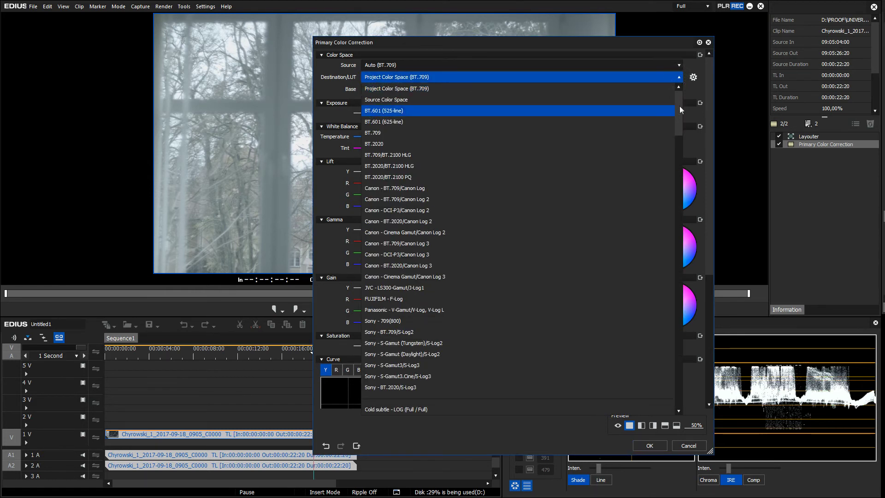
scroll(679, 106, "down", 10)
left_click(490, 410)
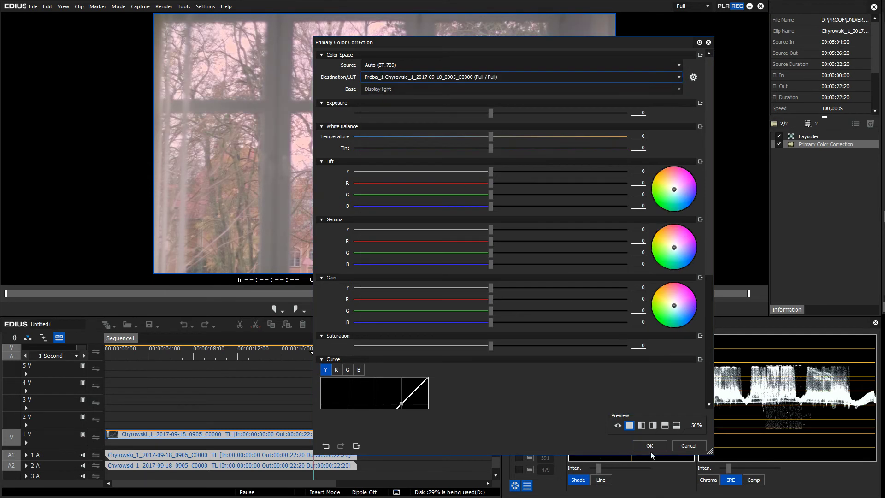
key("Return")
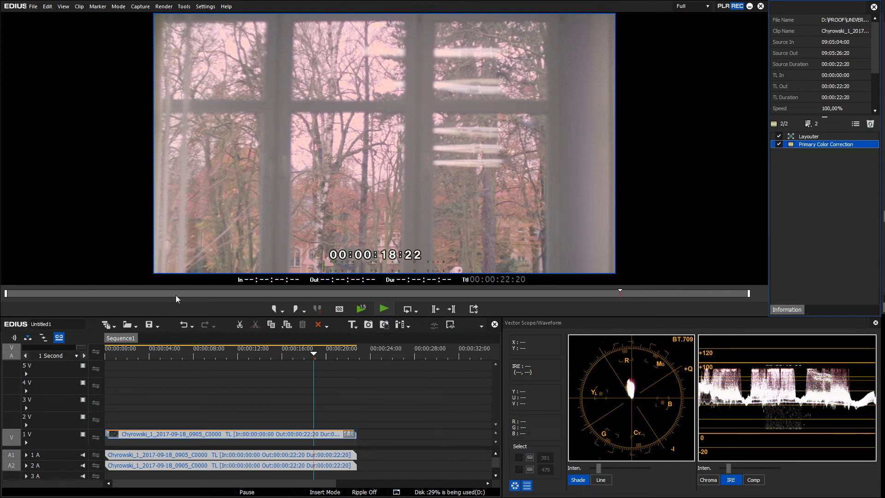
left_click(142, 361)
key("space")
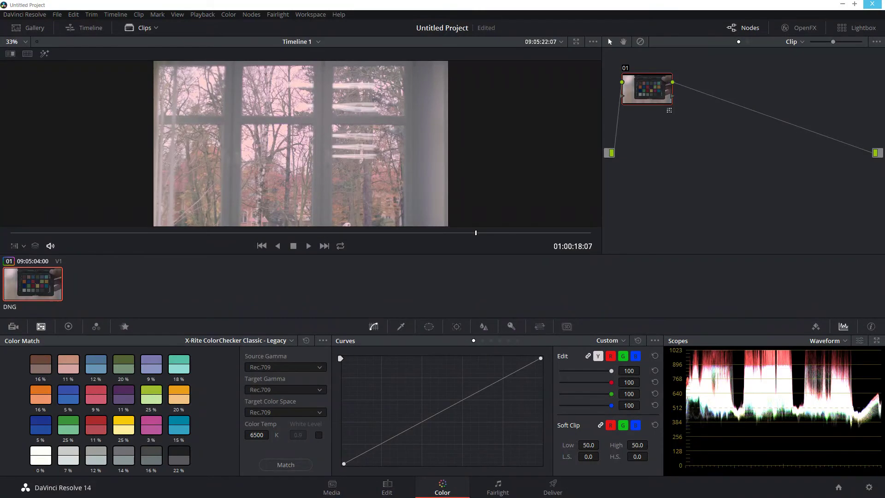
left_click(56, 233)
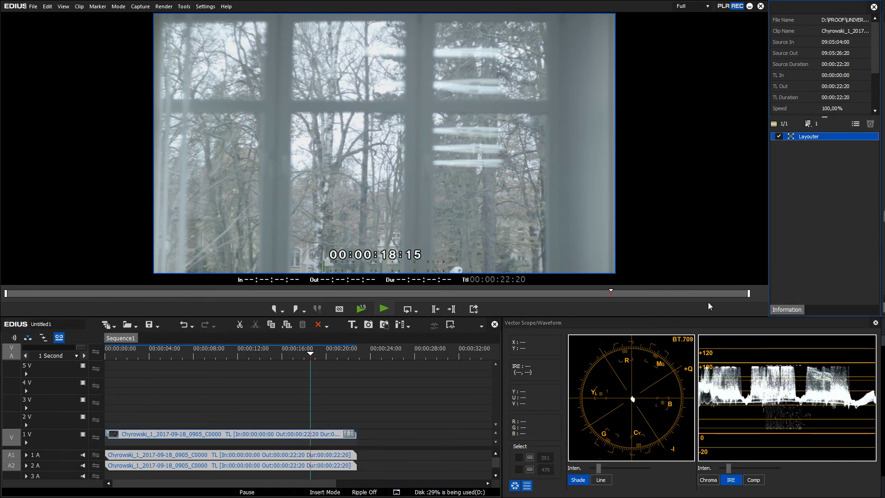
In EDIUS, add a Color Wheel filter to the clip at 00:00:03:19 with saturation 67, brightness 7 and contrast 11.
left_click_drag(126, 357, 148, 364)
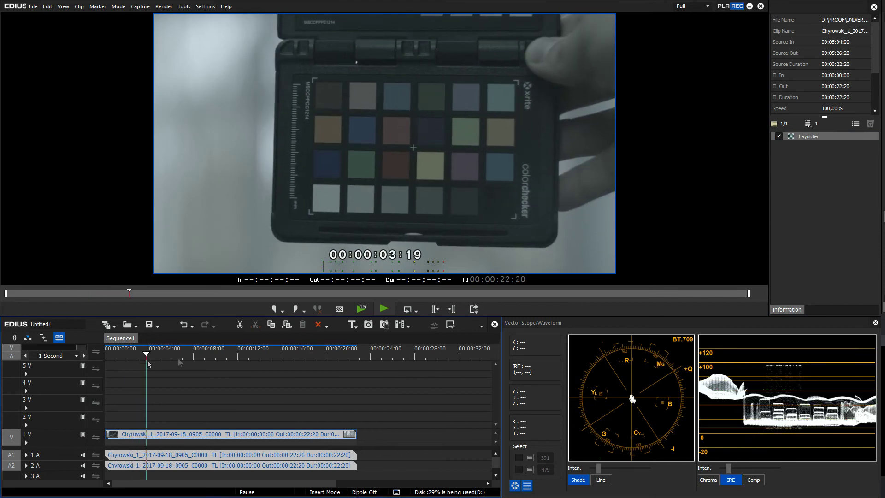
left_click_drag(882, 198, 812, 144)
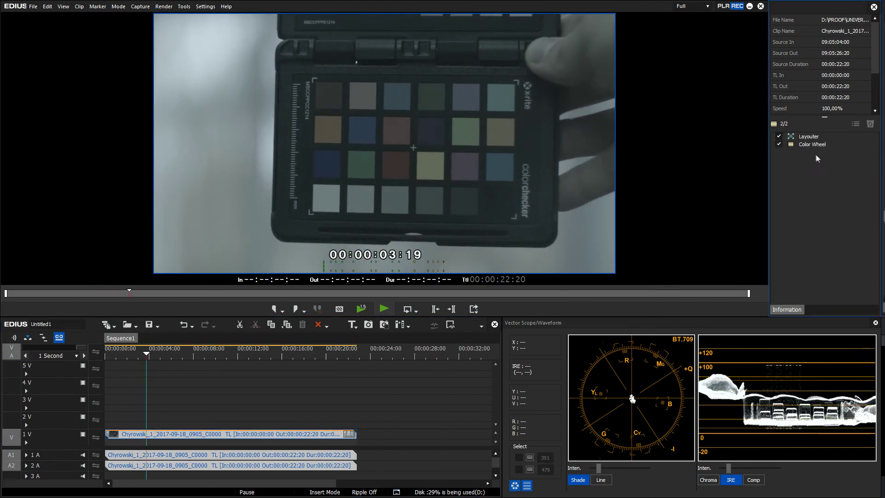
double_click(812, 143)
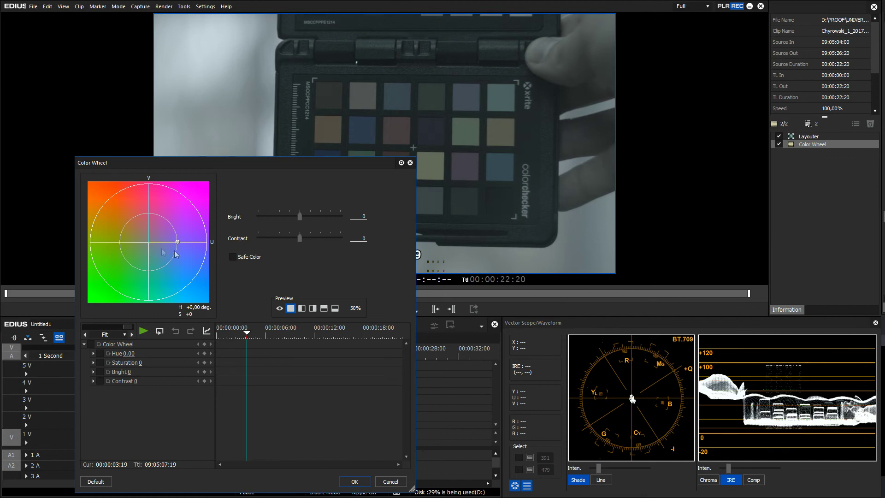
left_click_drag(177, 242, 193, 242)
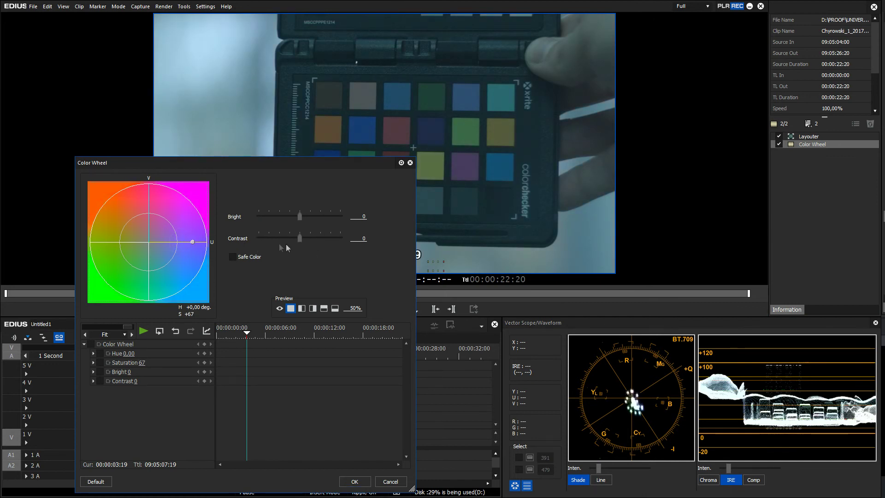
left_click_drag(297, 237, 303, 217)
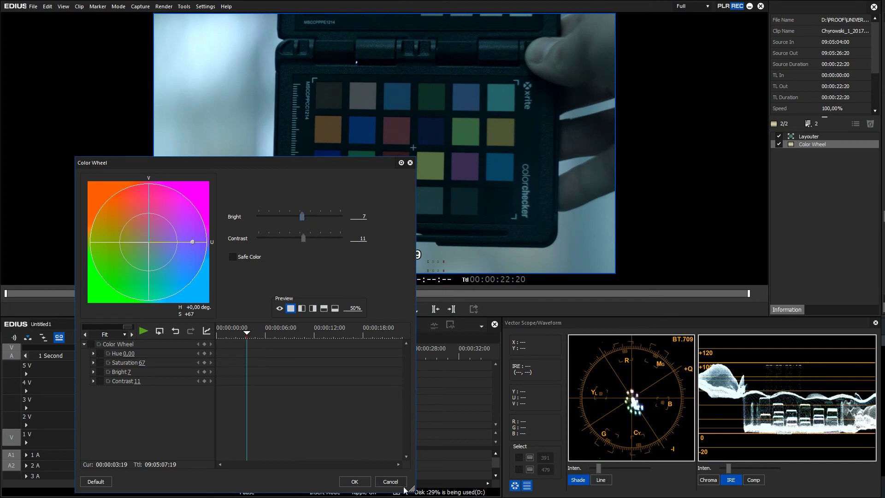
left_click(354, 481)
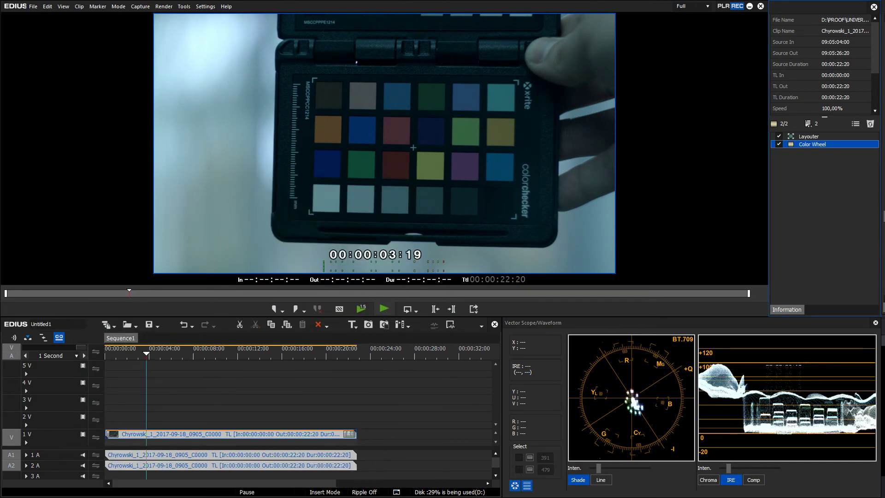
Add a 3-Way Color Correction filter and balance black, gray and white by sampling the matching neutral patches on the color checker.
left_click_drag(775, 152, 811, 152)
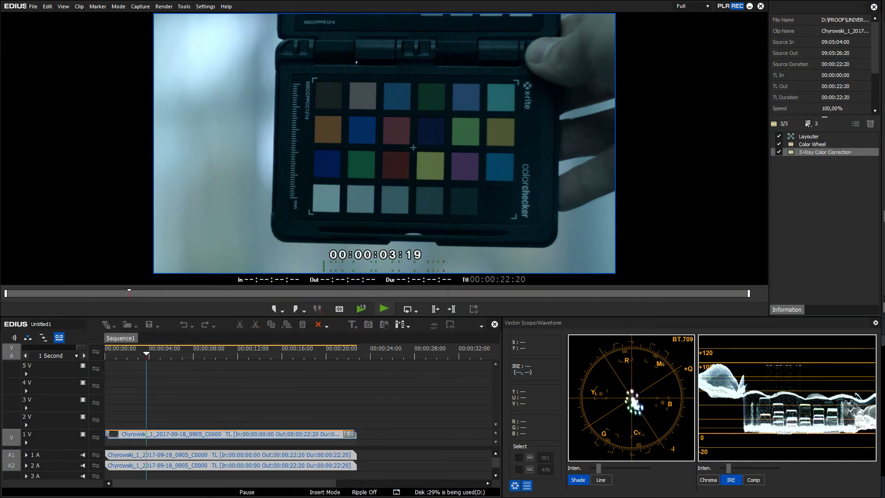
double_click(825, 153)
left_click_drag(392, 238, 183, 255)
left_click(59, 481)
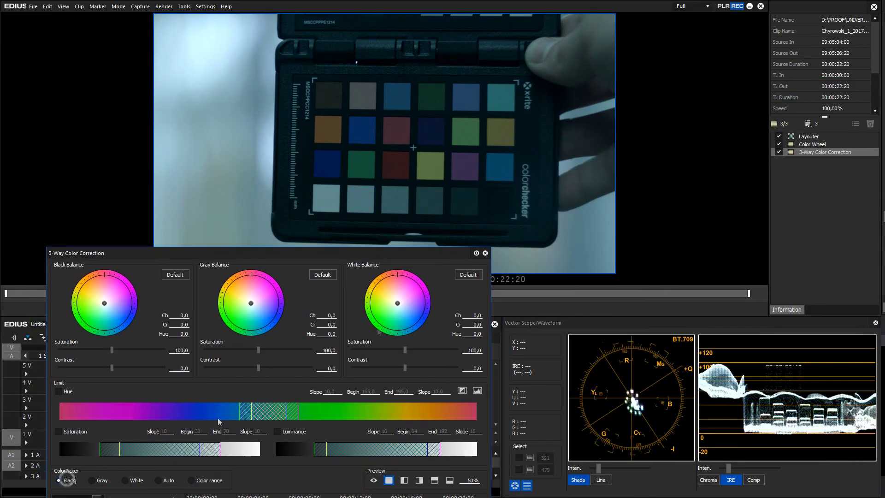
left_click(497, 199)
left_click(92, 480)
left_click(436, 206)
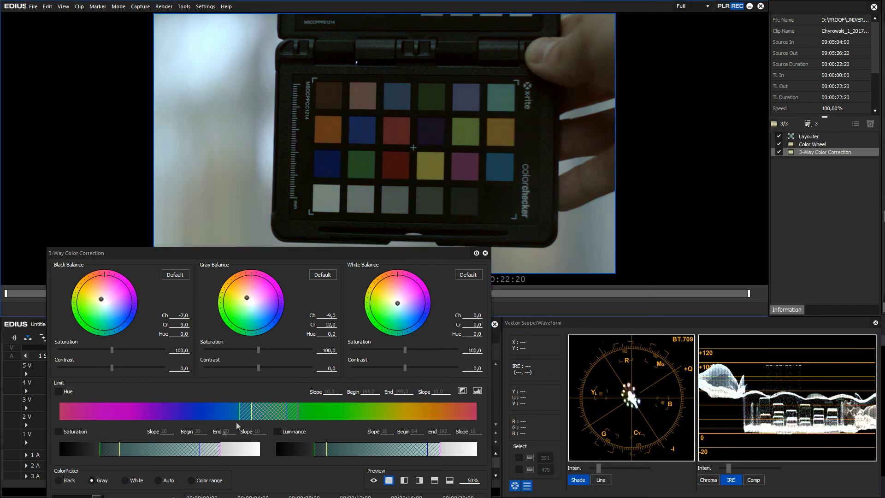
left_click(125, 481)
left_click(334, 201)
key("Return")
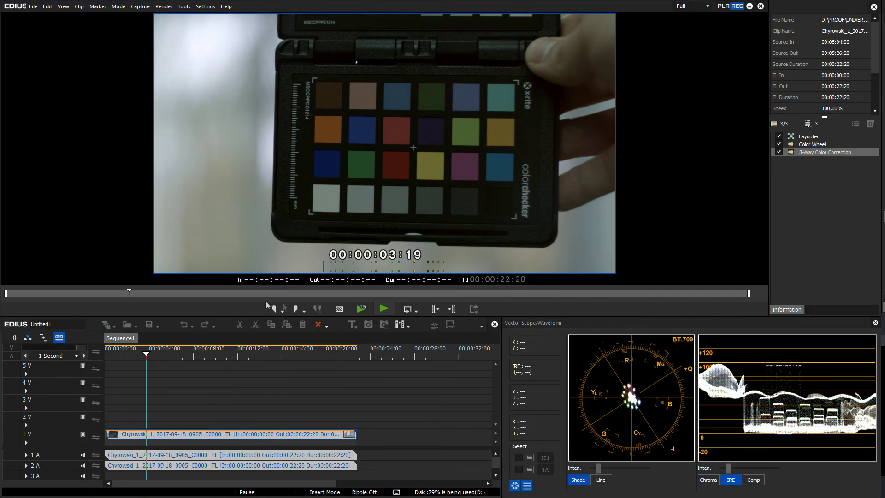
Compare the manual EDIUS correction with the DaVinci Resolve match on the color checker and window shots, and examine the neutral patches.
mouse_move(159, 349)
left_mouse_down()
mouse_move(341, 353)
mouse_move(147, 361)
left_mouse_up()
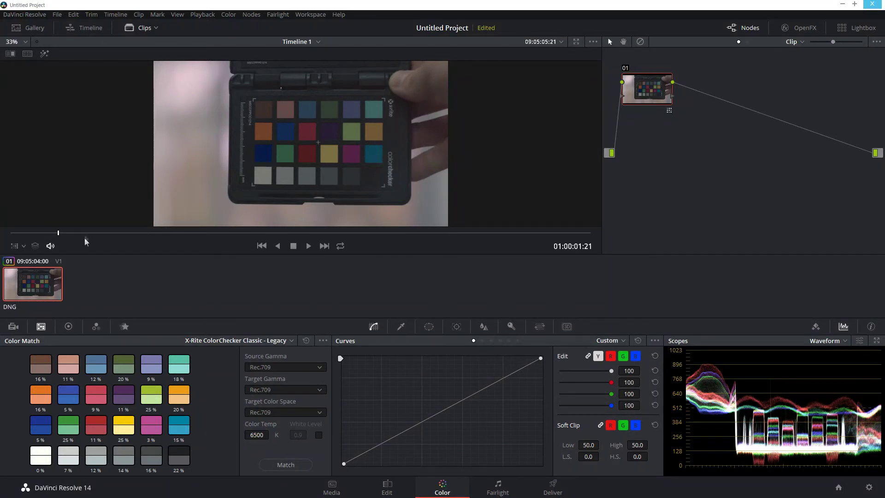
left_click_drag(59, 233, 455, 233)
left_click(112, 233)
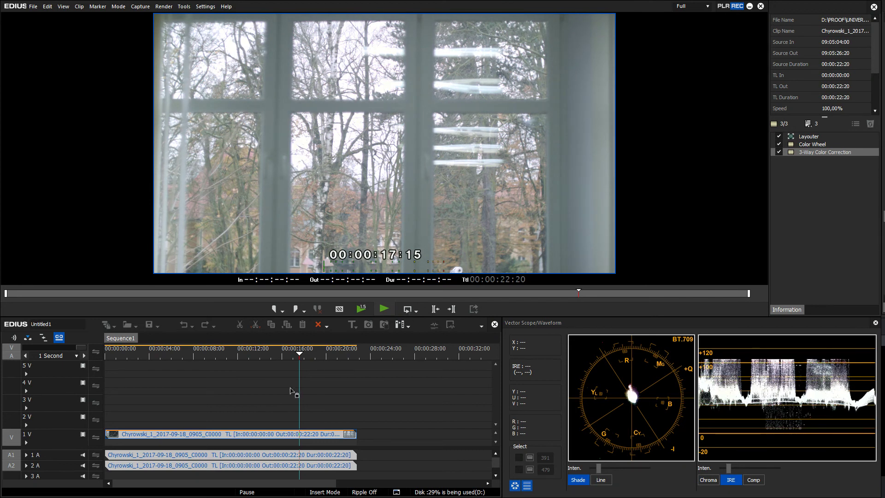
left_click_drag(226, 354, 139, 364)
key("space")
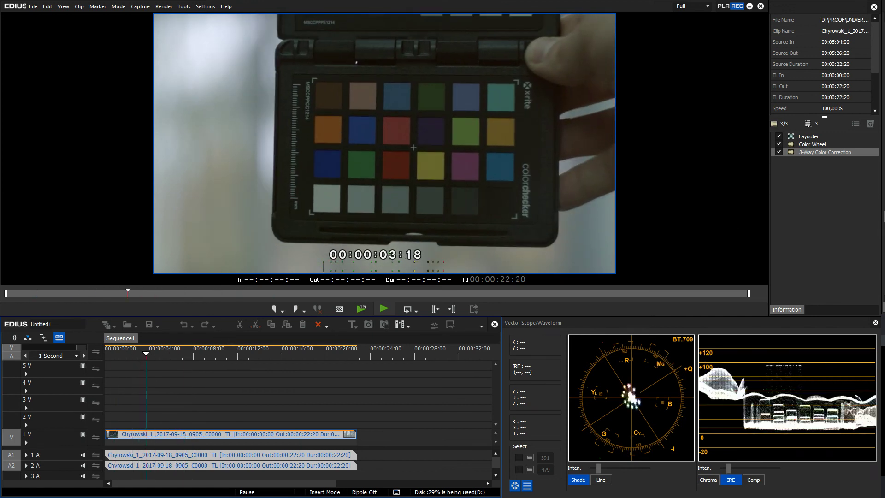
mouse_move(492, 206)
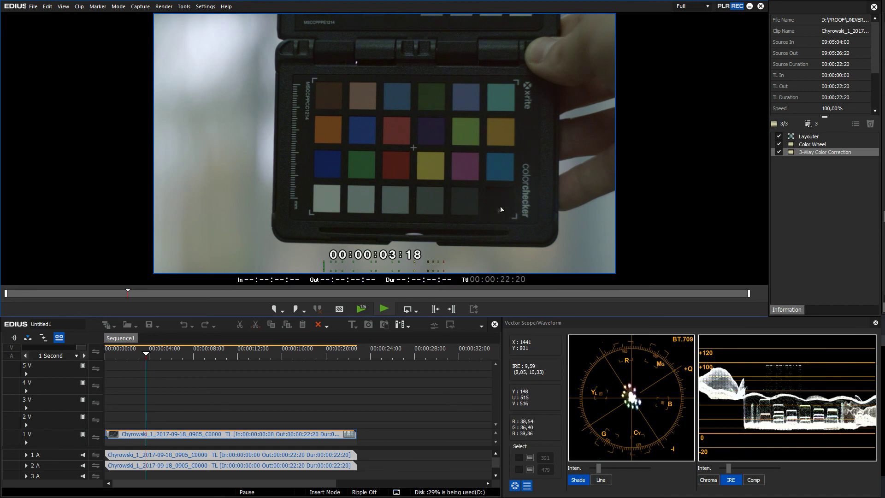
left_click_drag(156, 353, 237, 377)
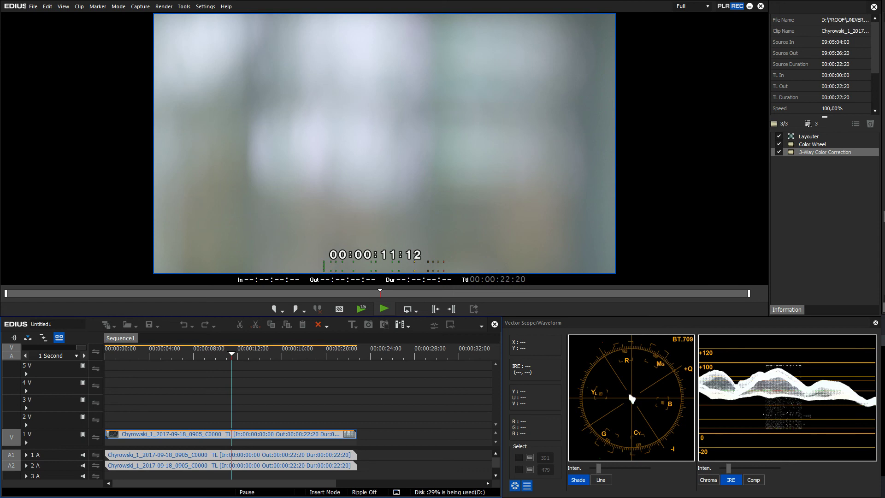
left_click_drag(281, 369, 143, 378)
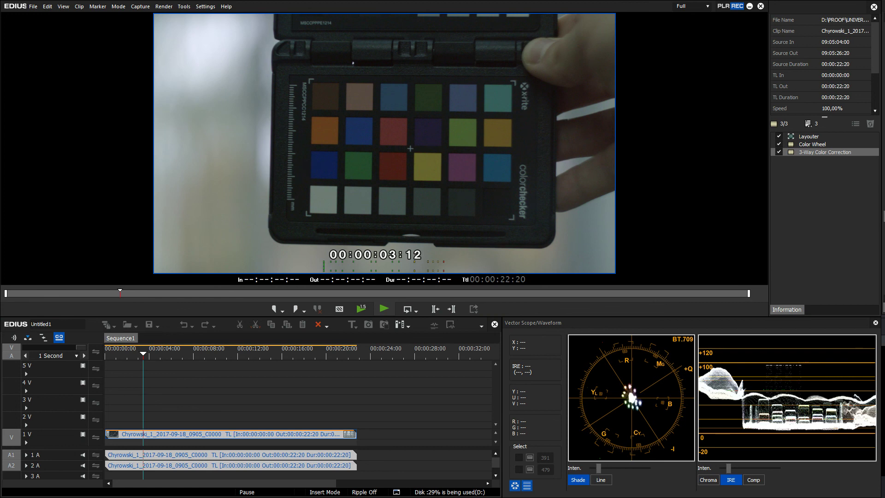
left_click_drag(157, 358, 144, 379)
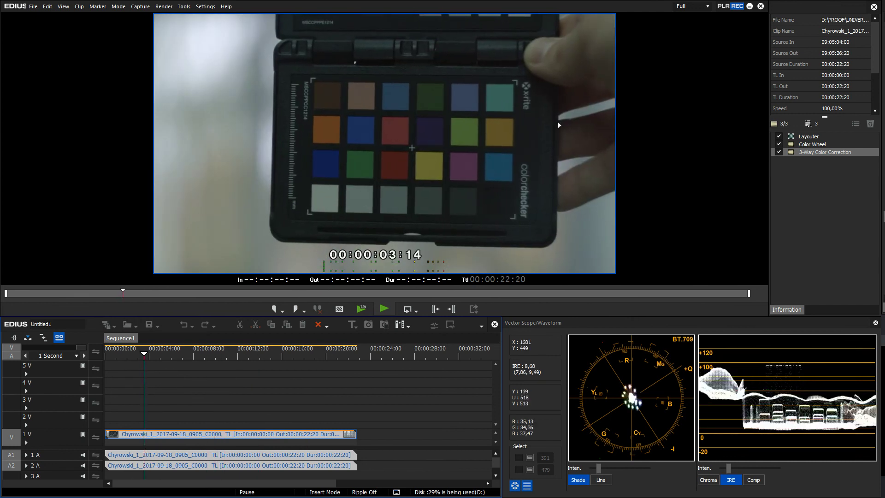